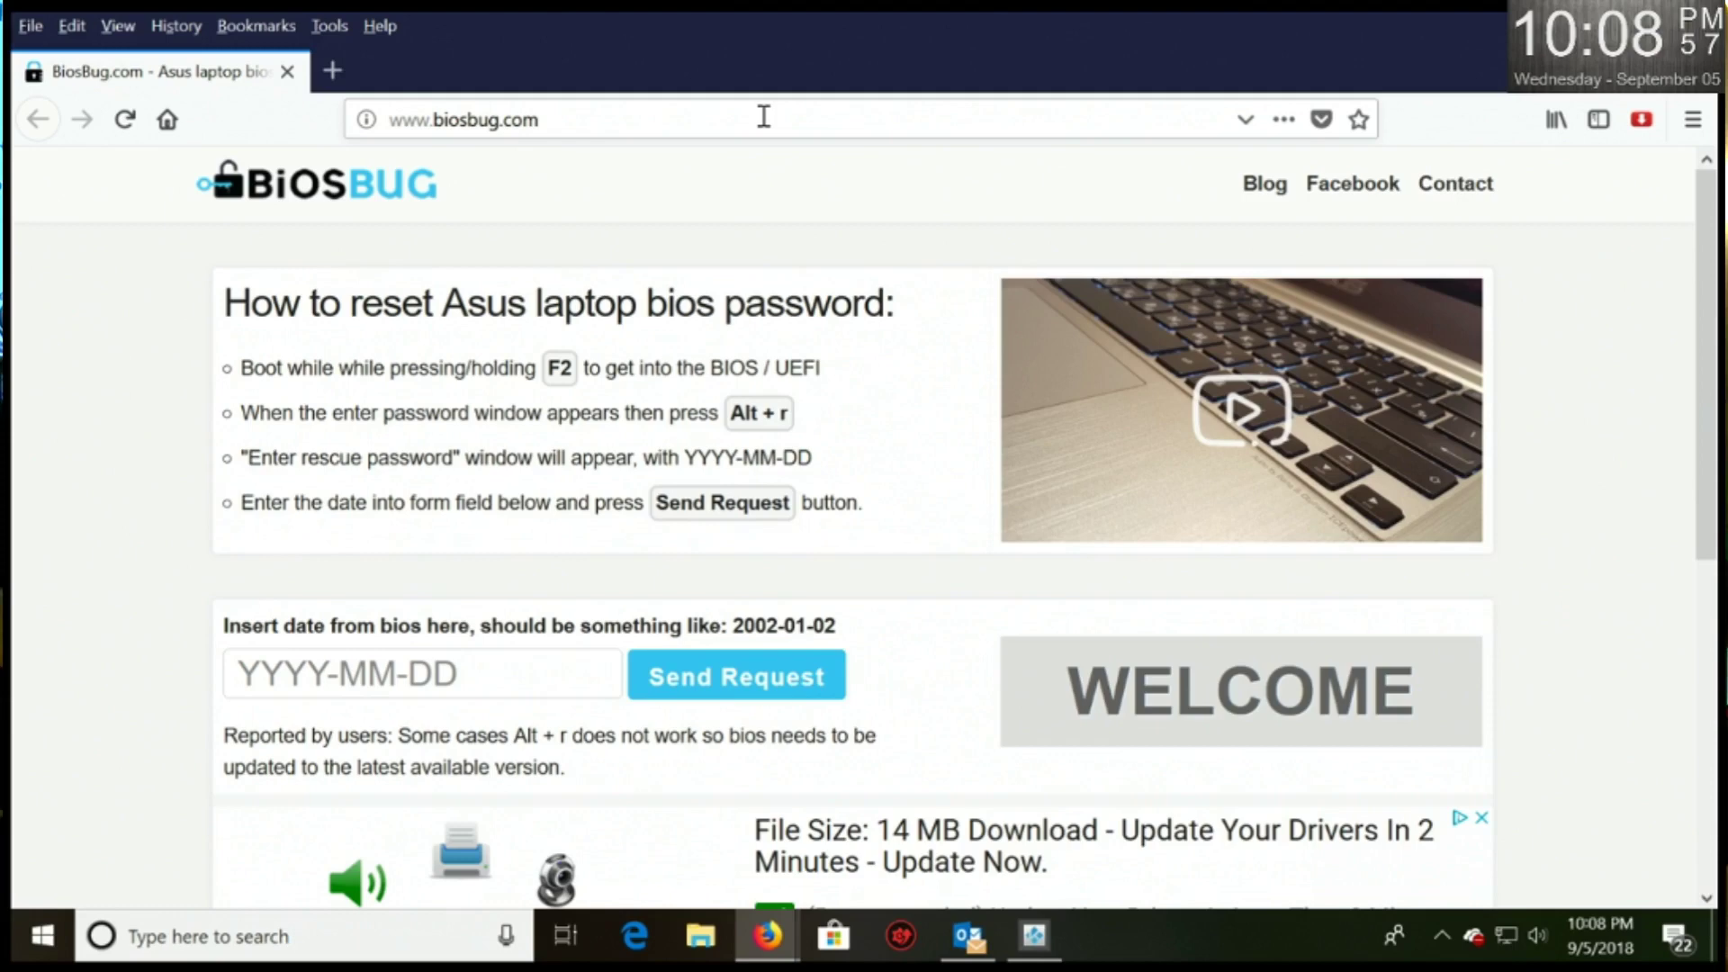
{"action": "left_click", "coordinate": [579, 119]}
{"action": "left_click_drag", "start_coordinate": [579, 119], "coordinate": [378, 124]}
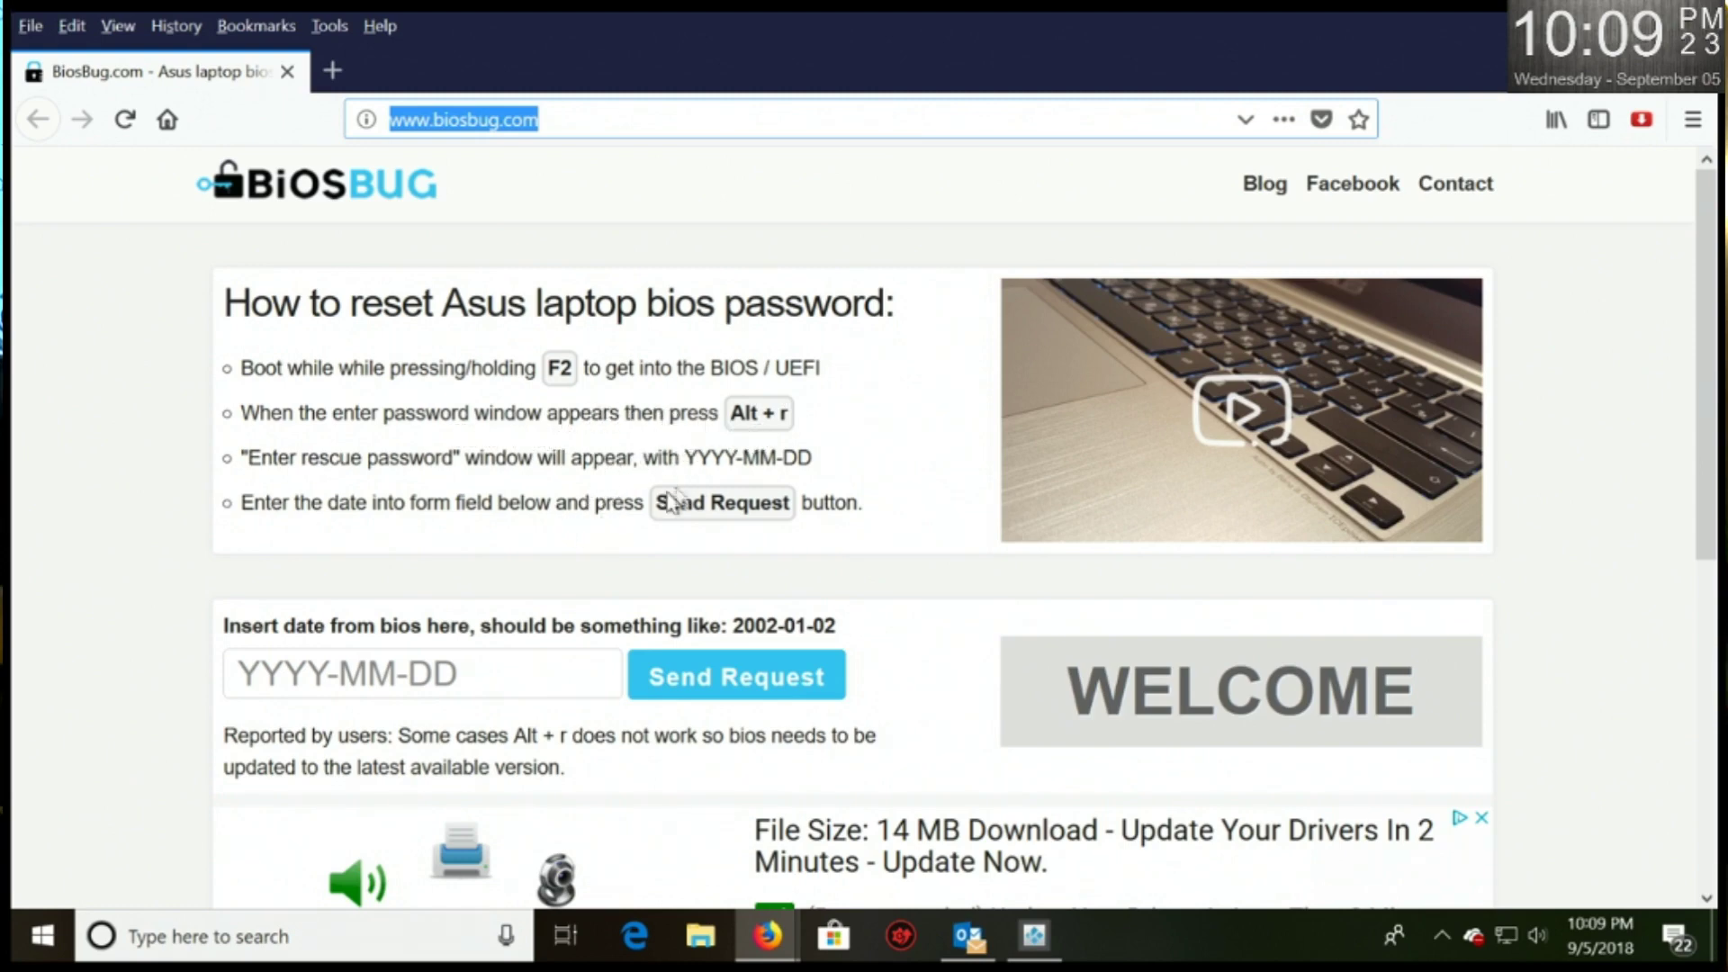
{"action": "left_click", "coordinate": [454, 673]}
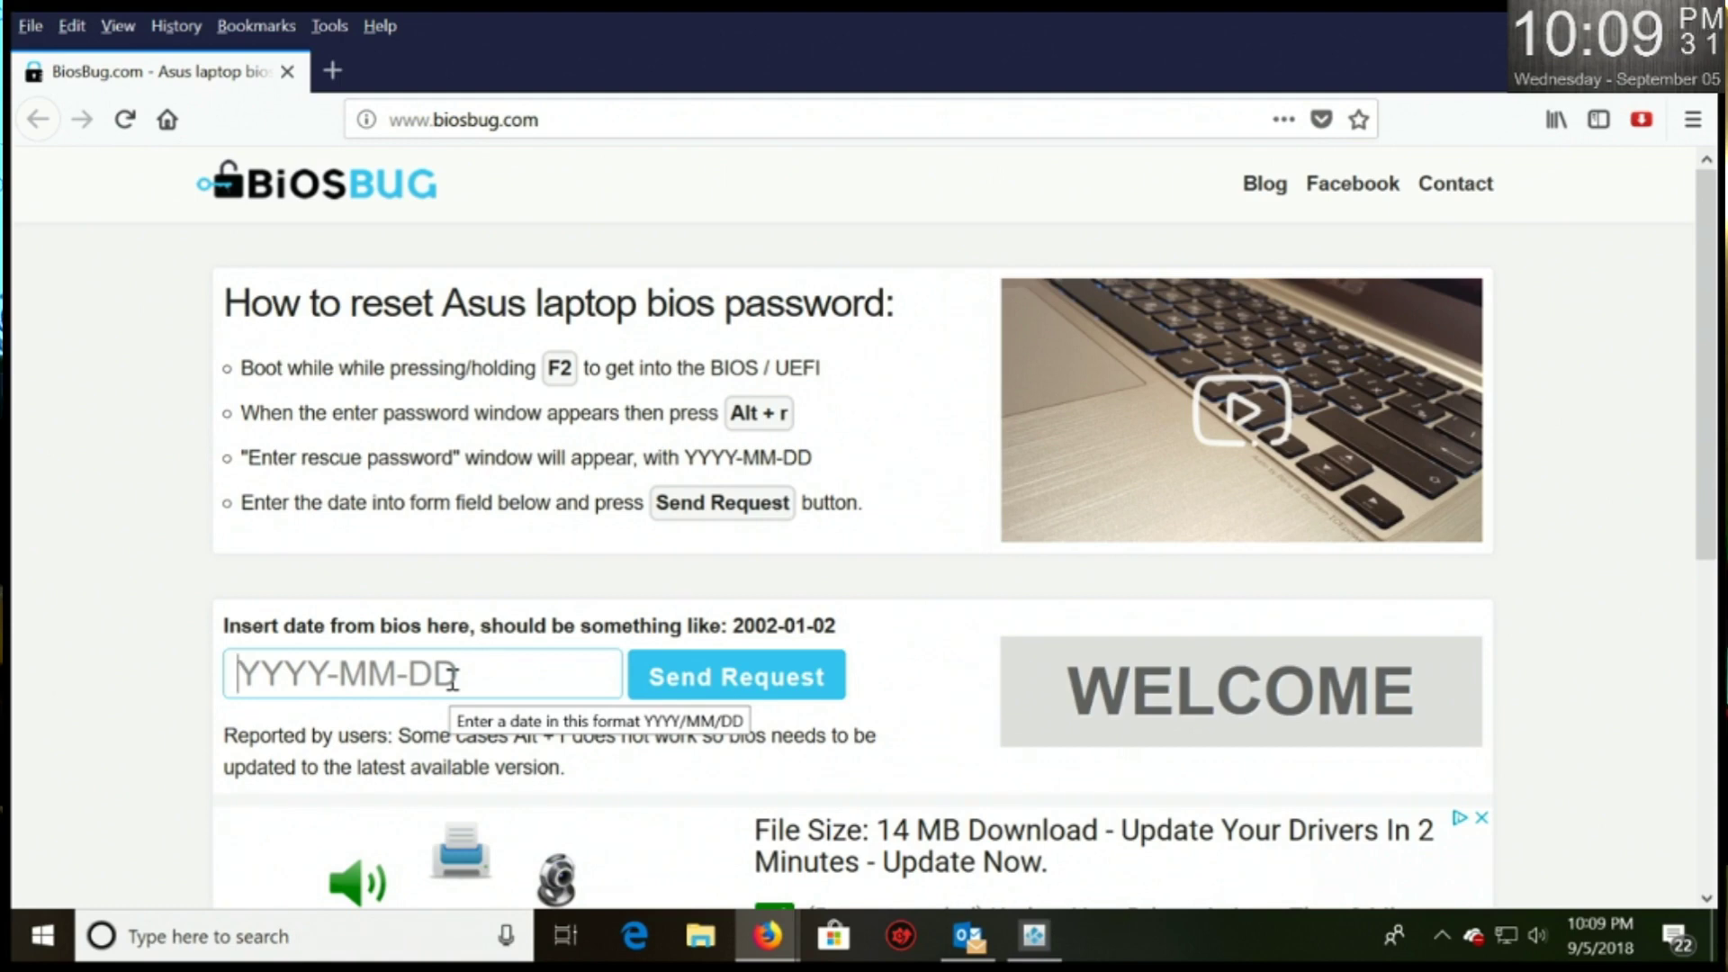
{"action": "type", "text": "2018-09-05"}
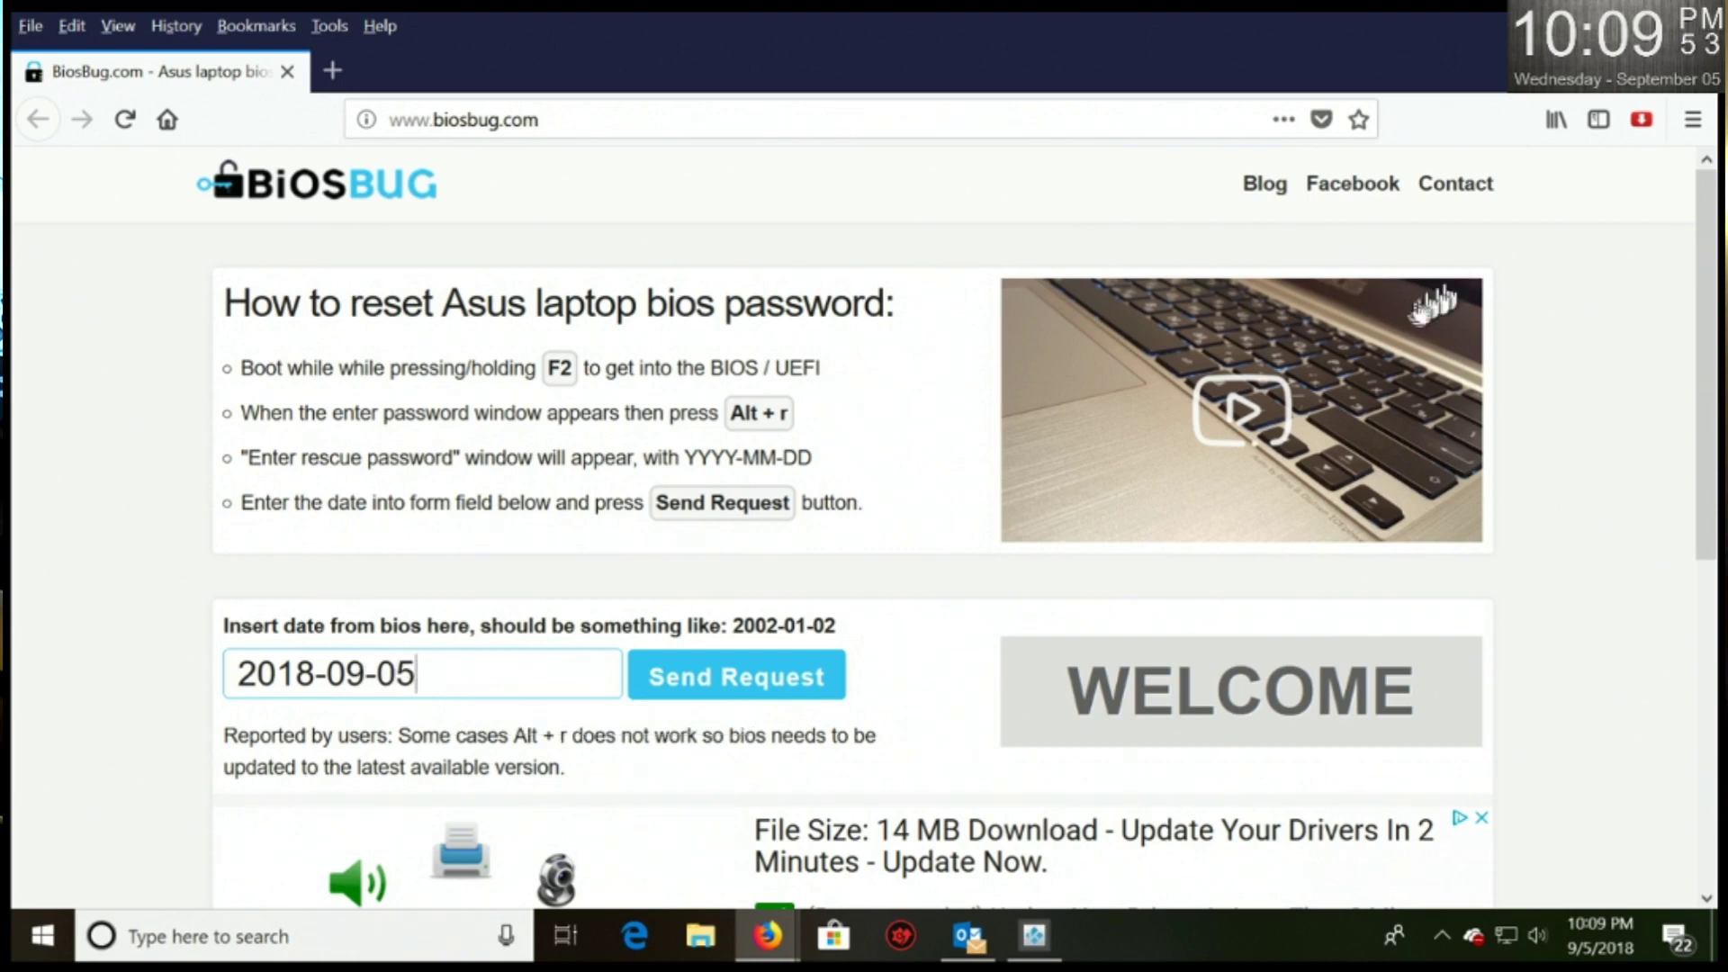
{"action": "left_click", "coordinate": [703, 689]}
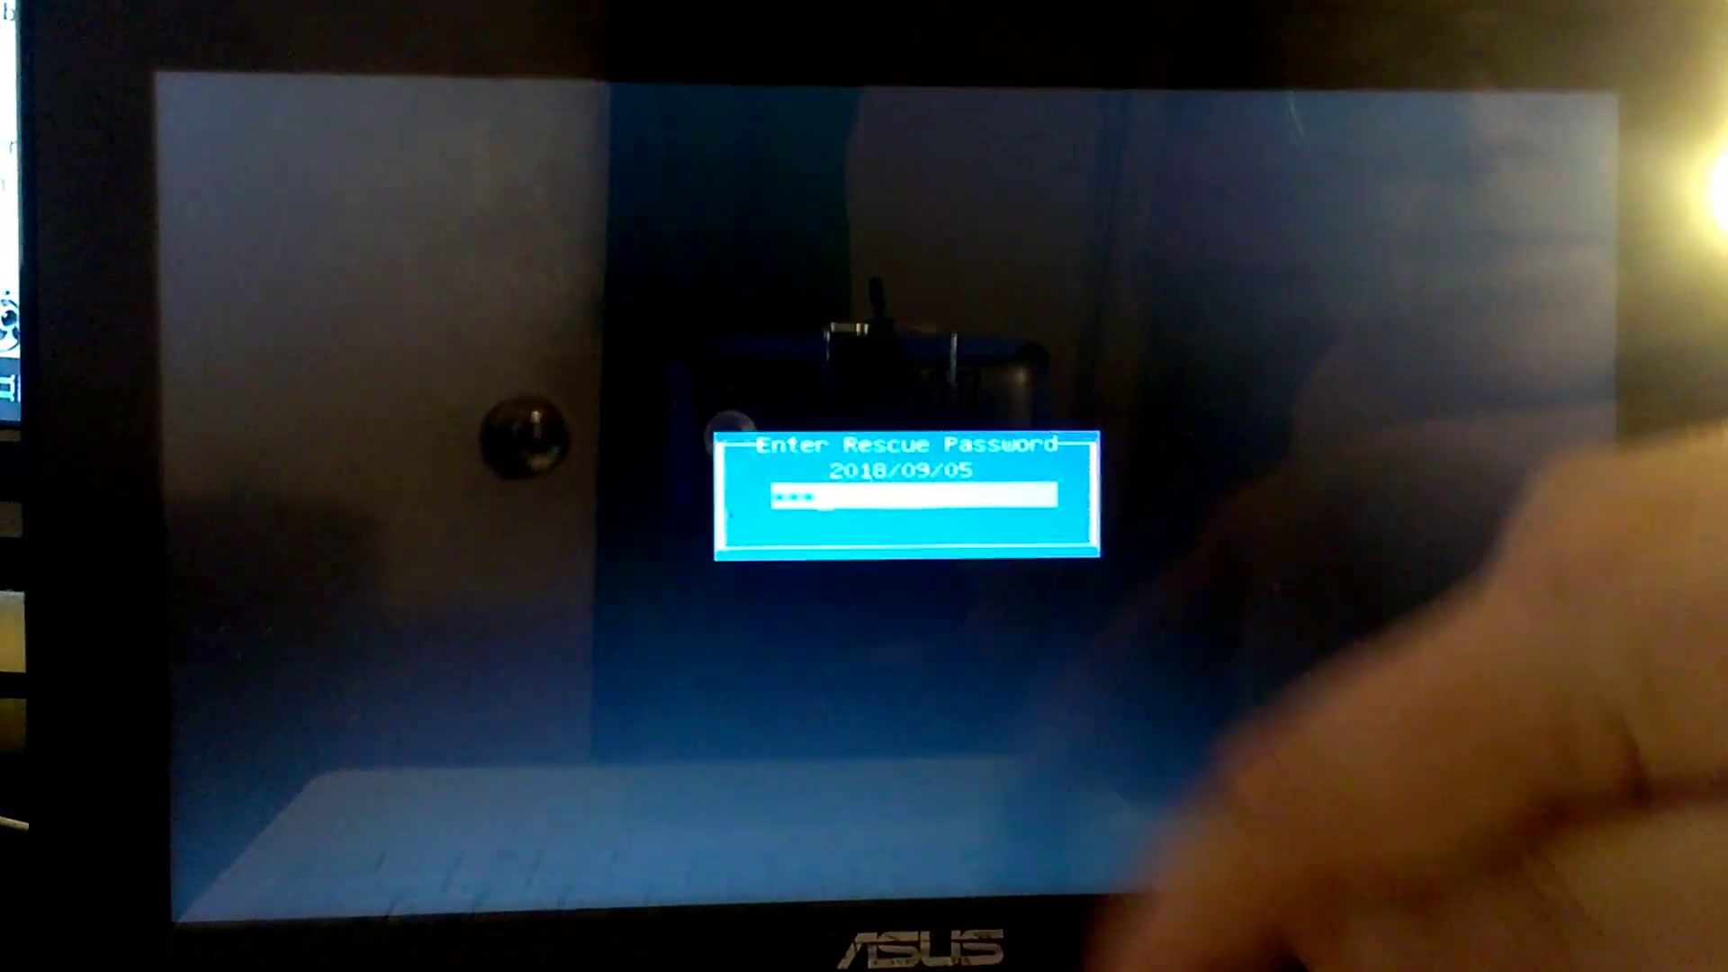
{"action": "type", "text": "*"}
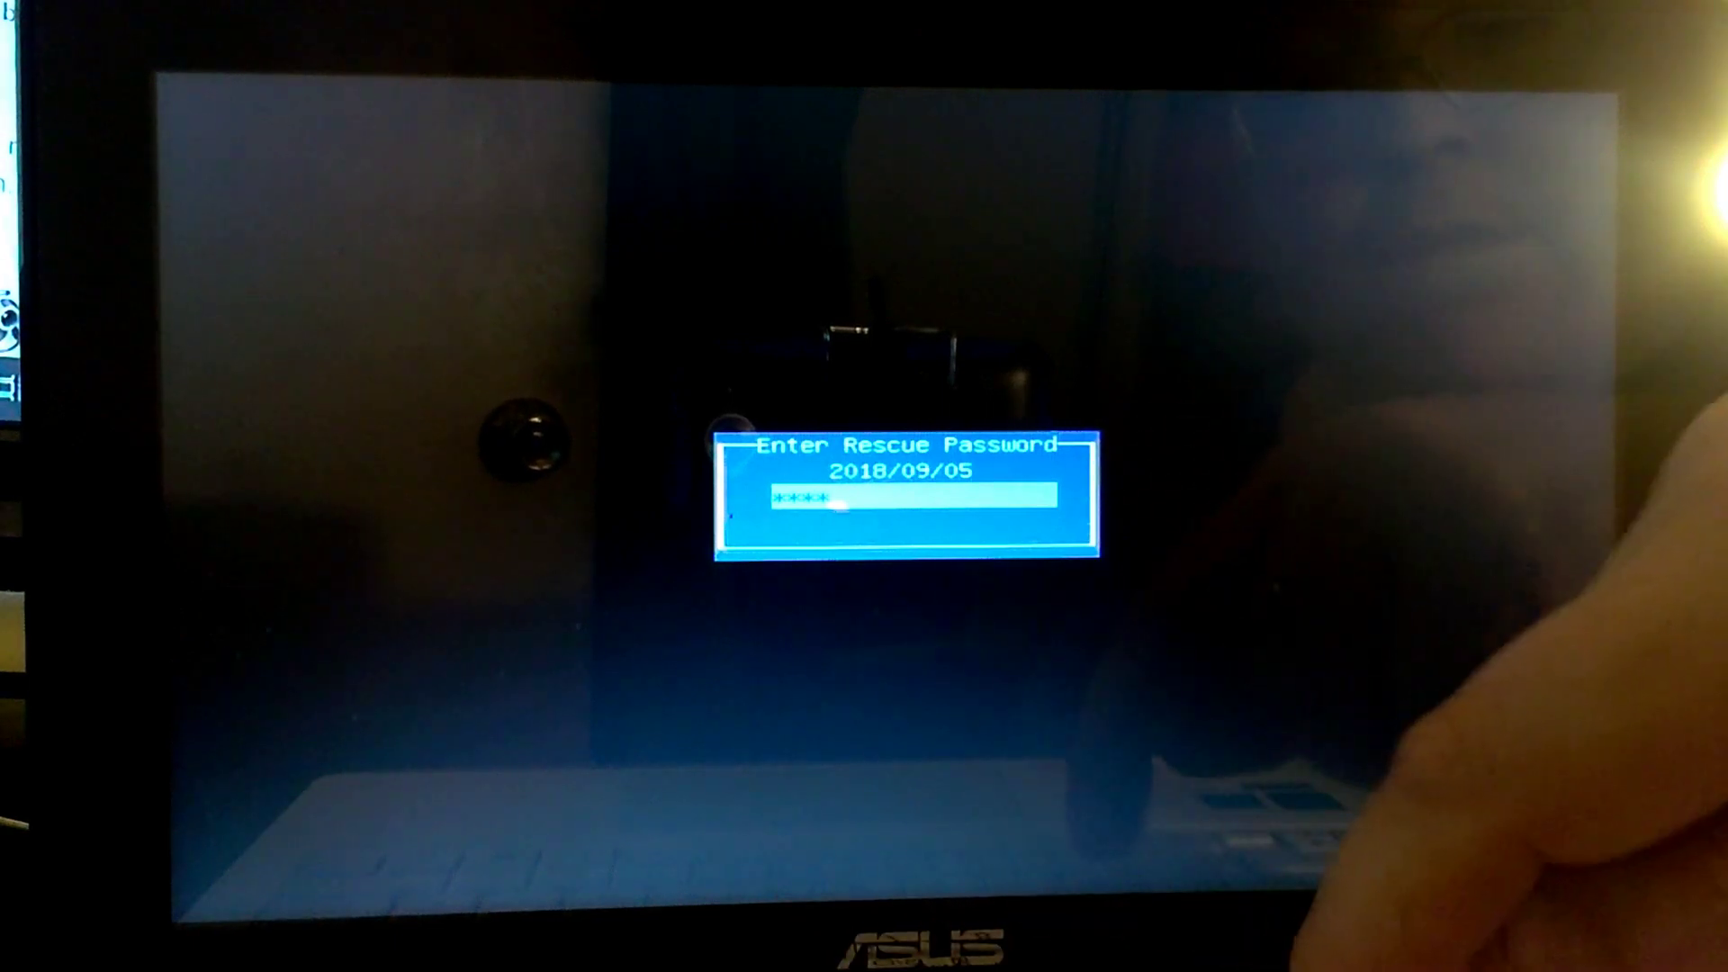
{"action": "type", "text": "*"}
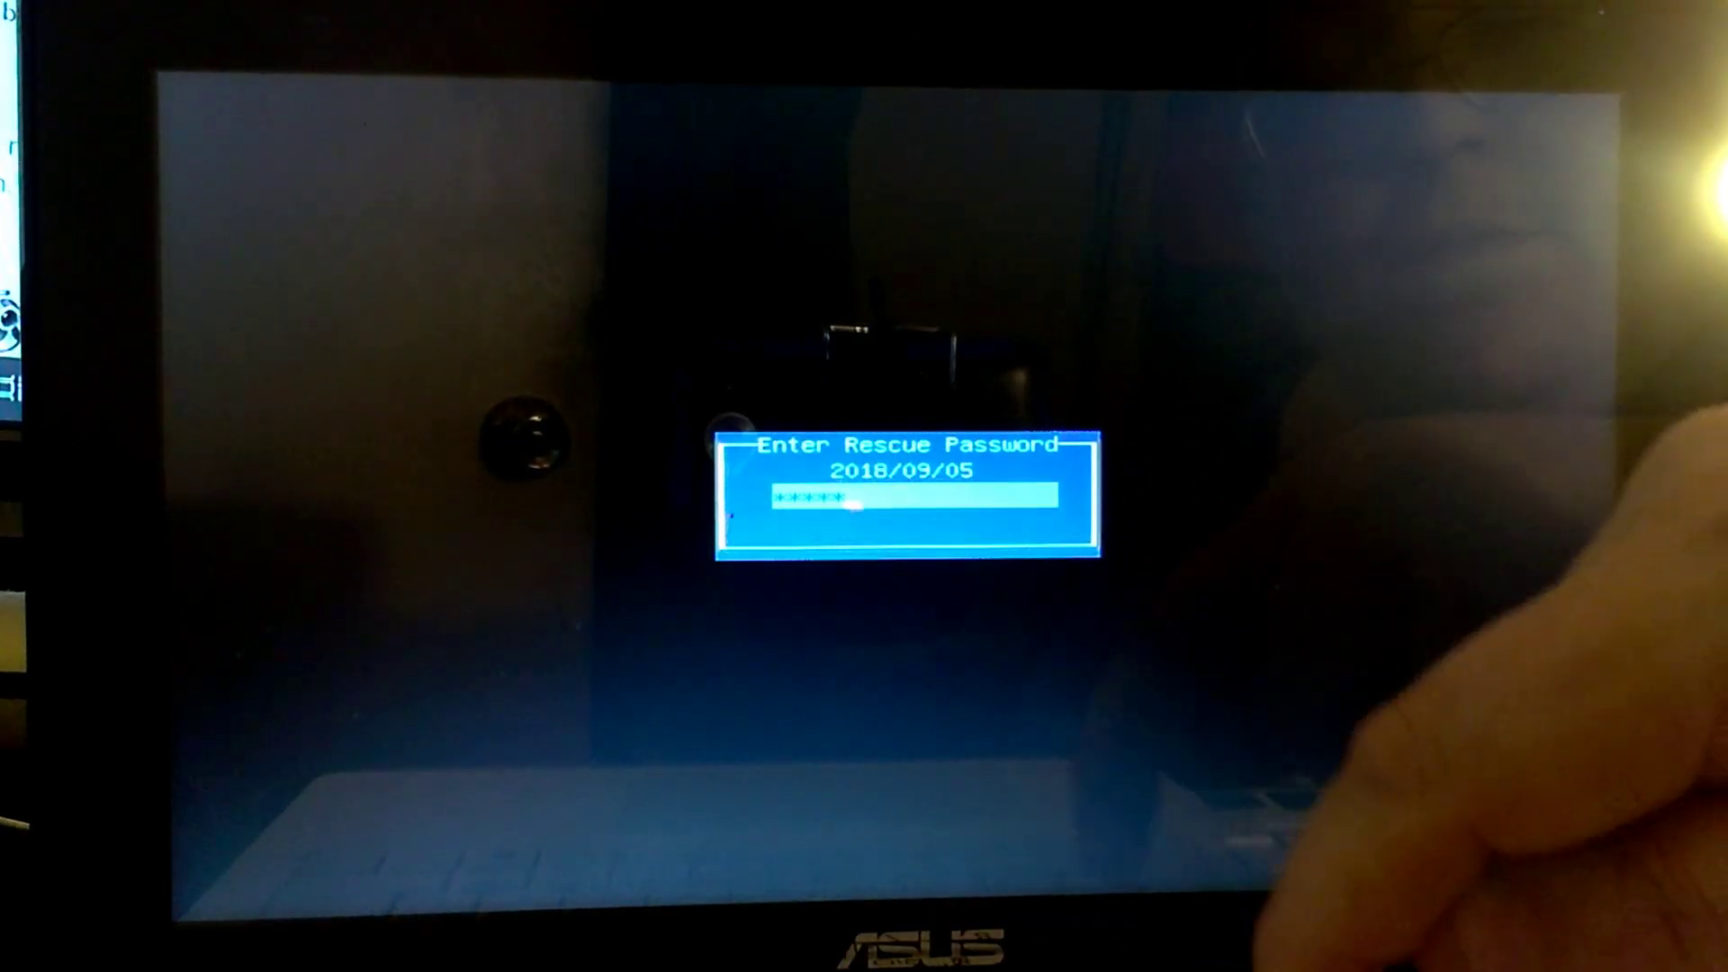
{"action": "type", "text": "***"}
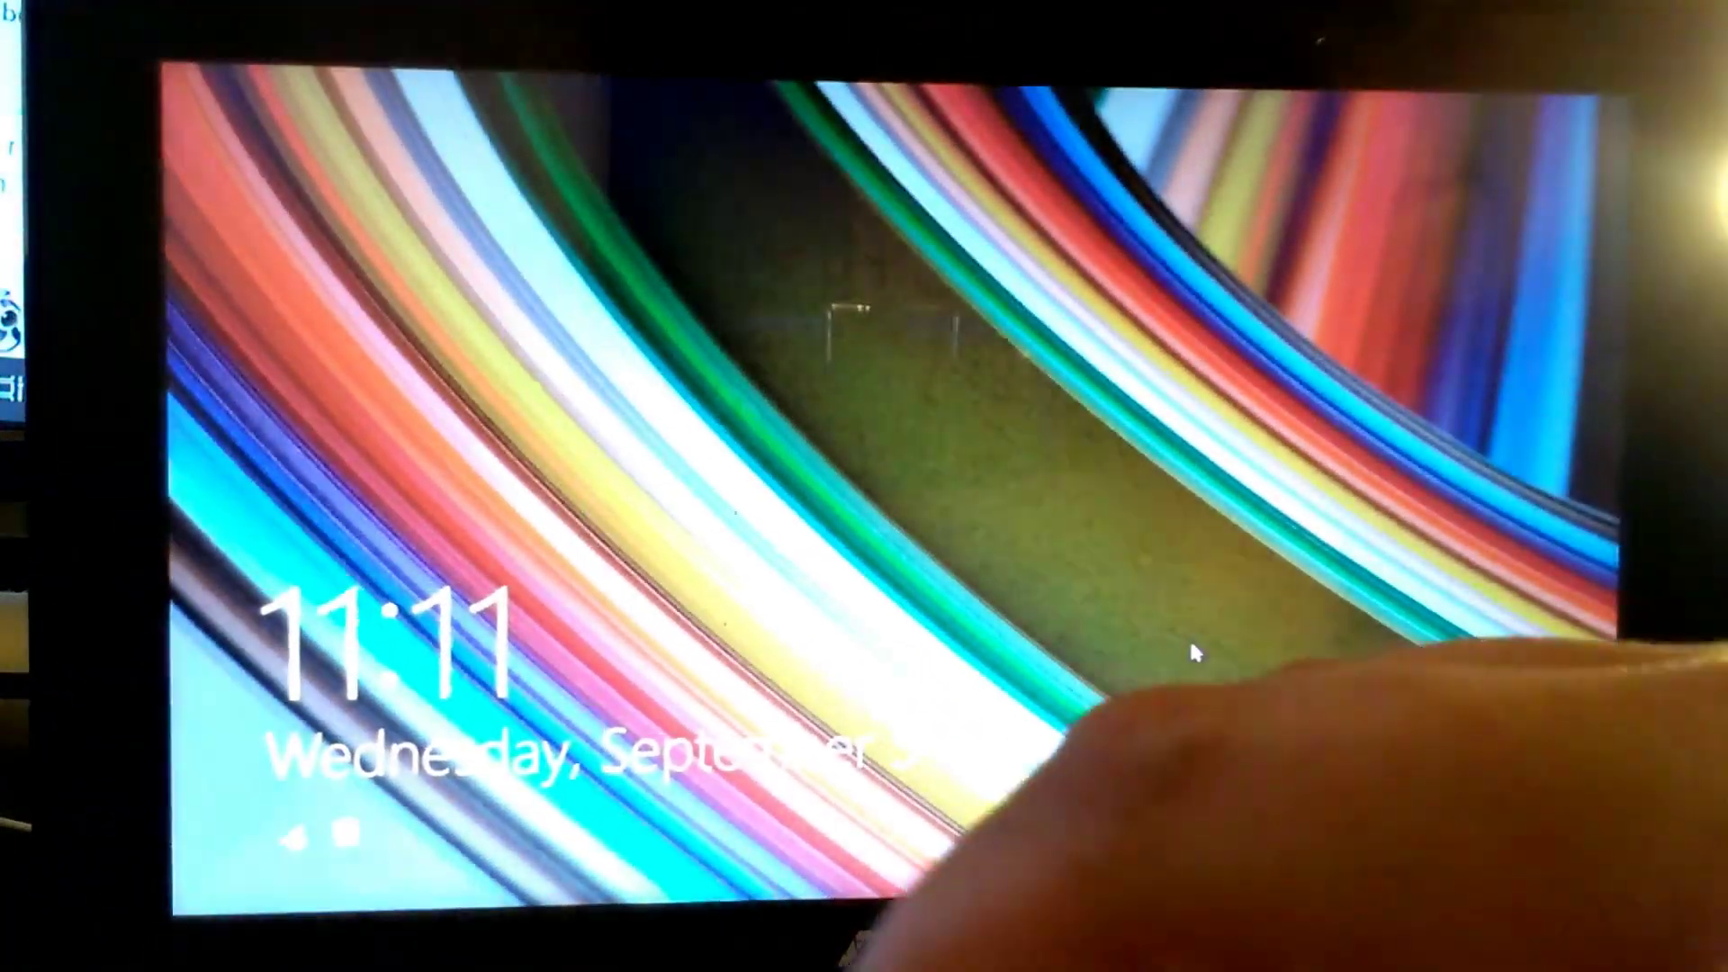
Dismiss the Windows 8 lock screen and bring up the power options for a restart.
{"action": "left_click", "coordinate": [1190, 638]}
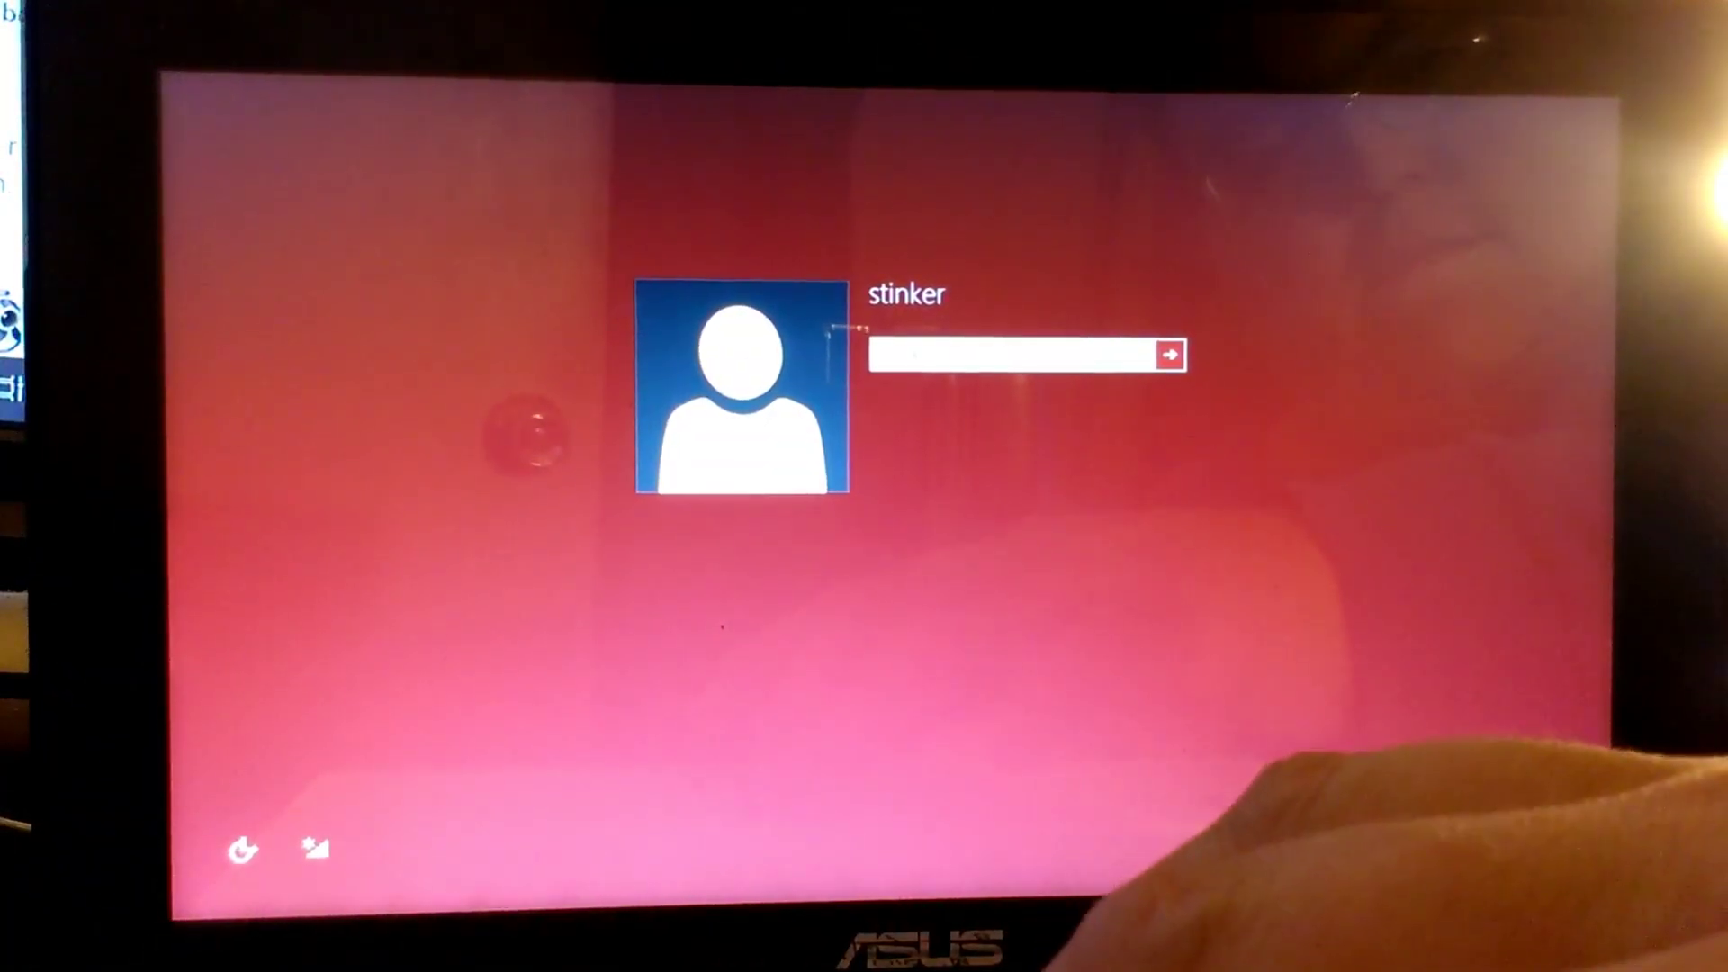
{"action": "left_click", "coordinate": [1566, 852]}
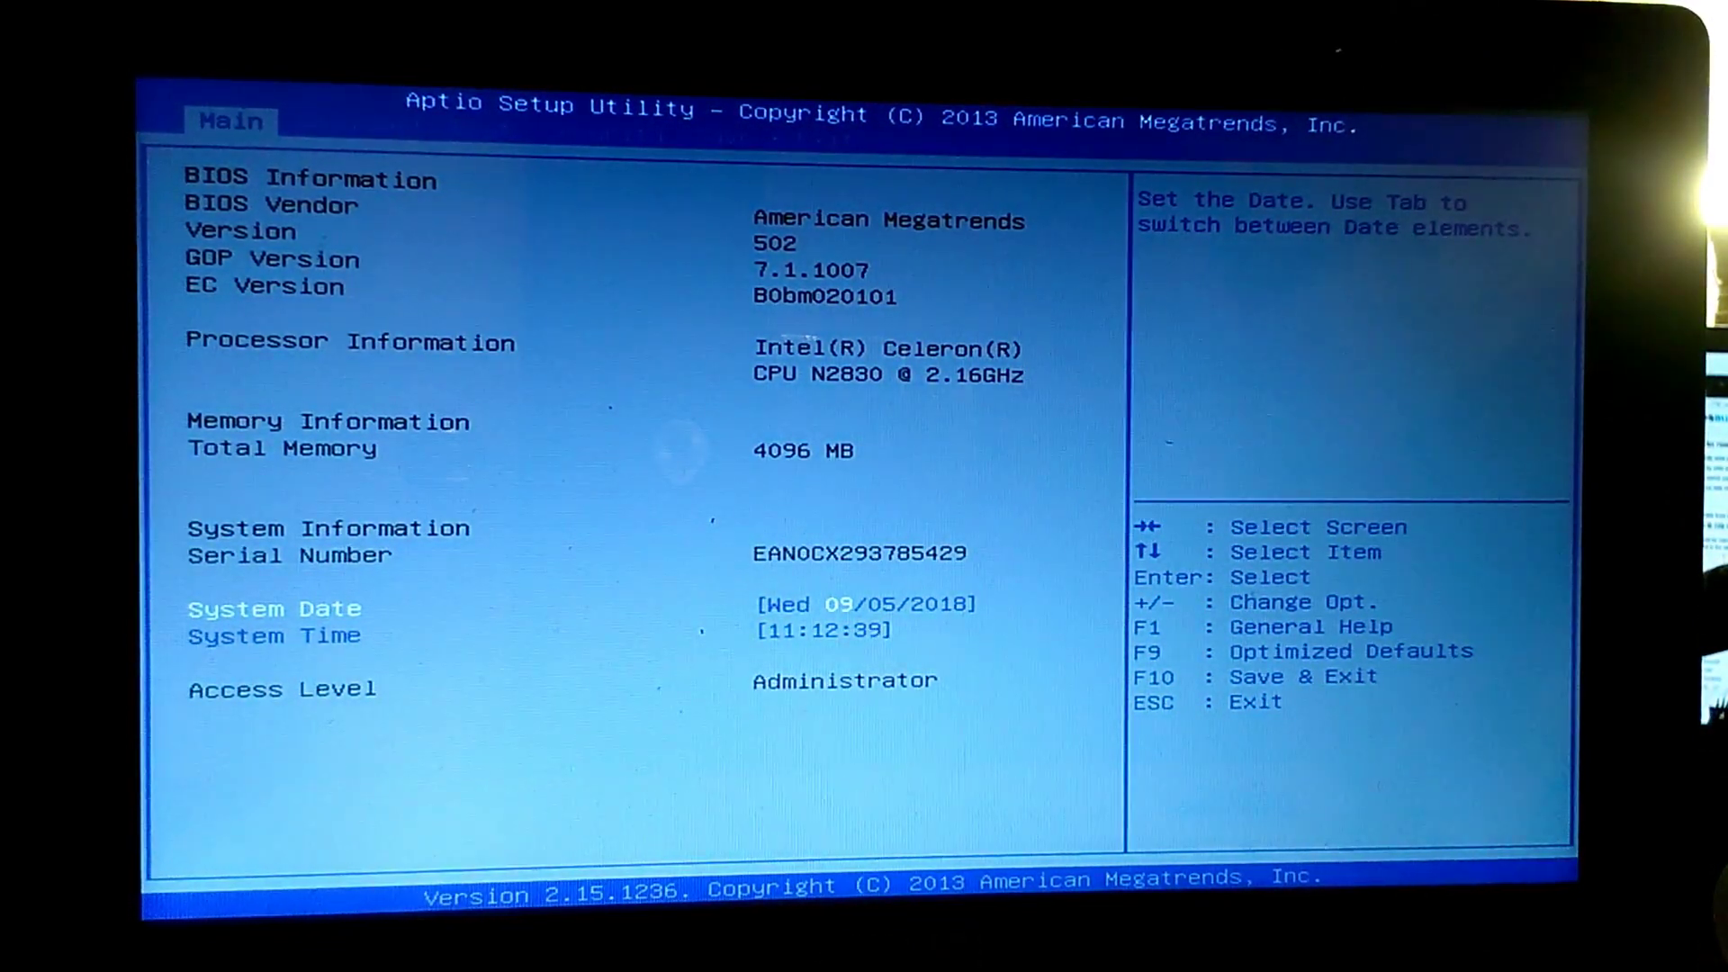
Move to the Security tab to confirm Administrator and User passwords are not installed.
{"action": "key", "text": "Right"}
{"action": "key", "text": "Right"}
{"action": "key", "text": "Right"}
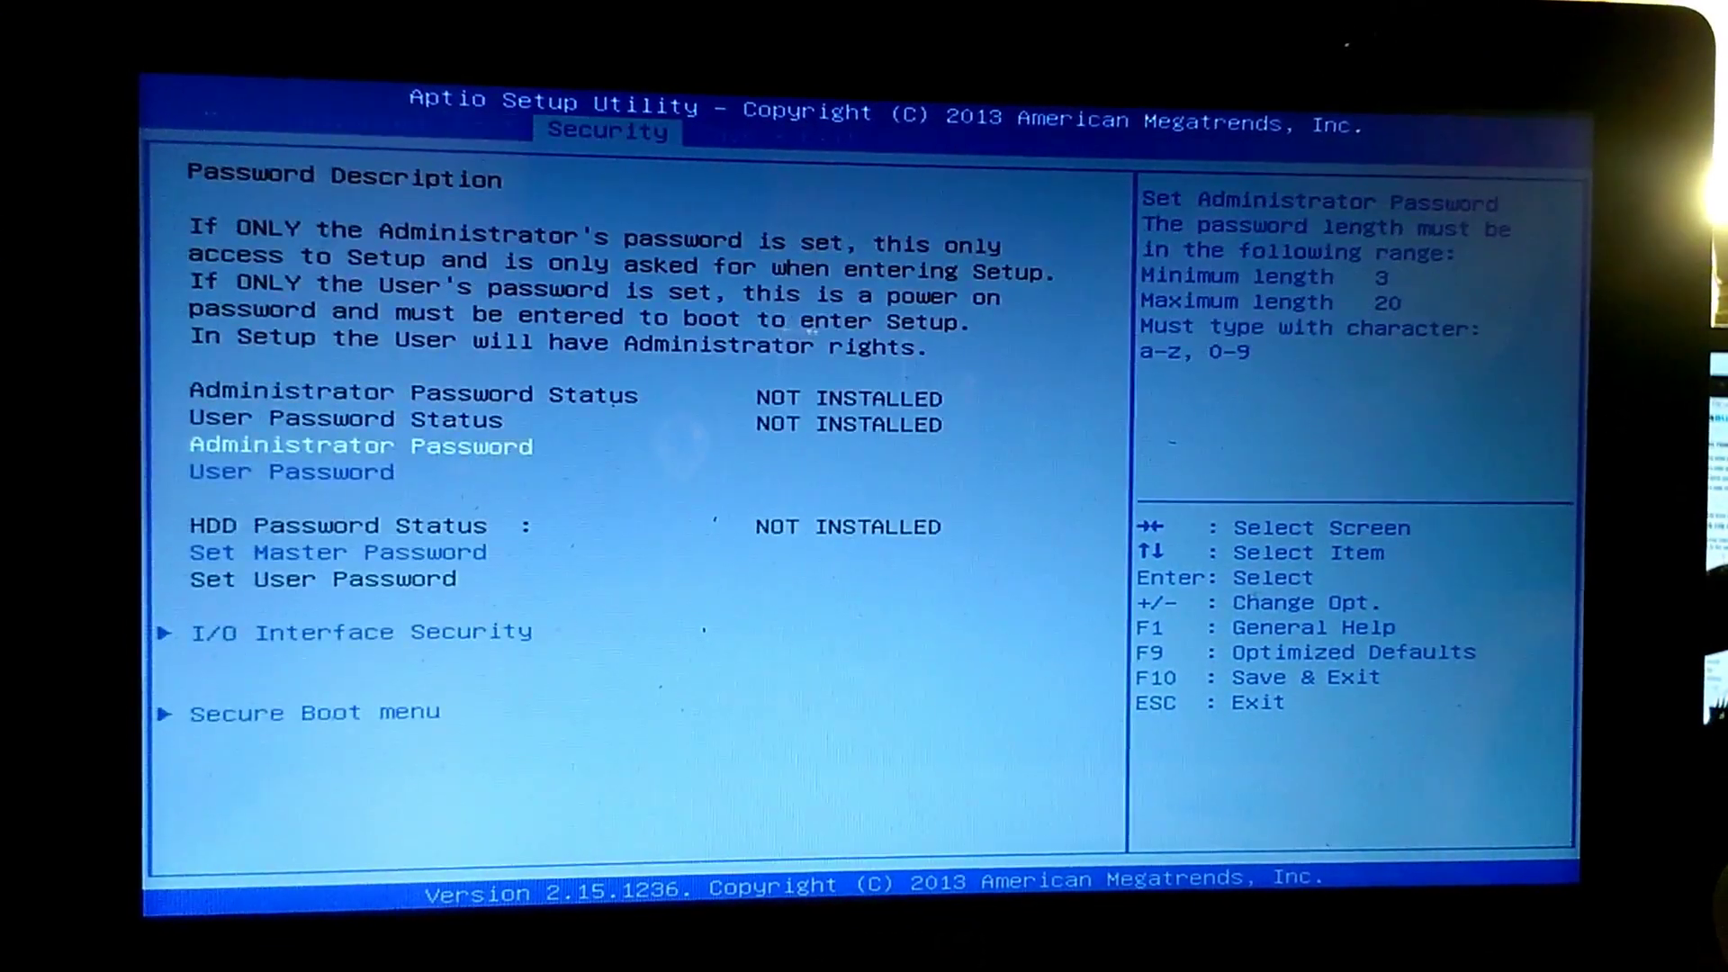